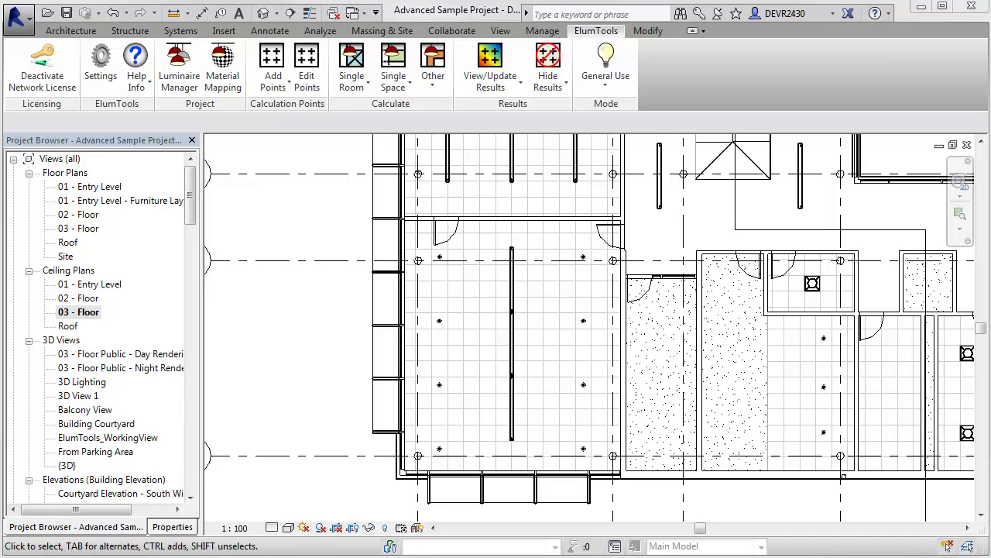
Change the ElumTools calculation mode from General Use to Daylighting
left_click(617, 91)
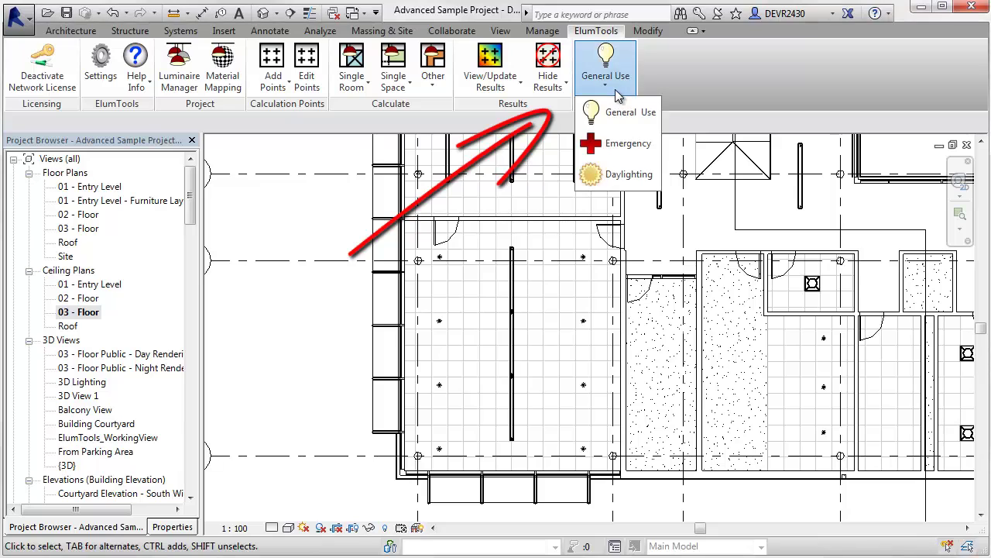
left_click(622, 180)
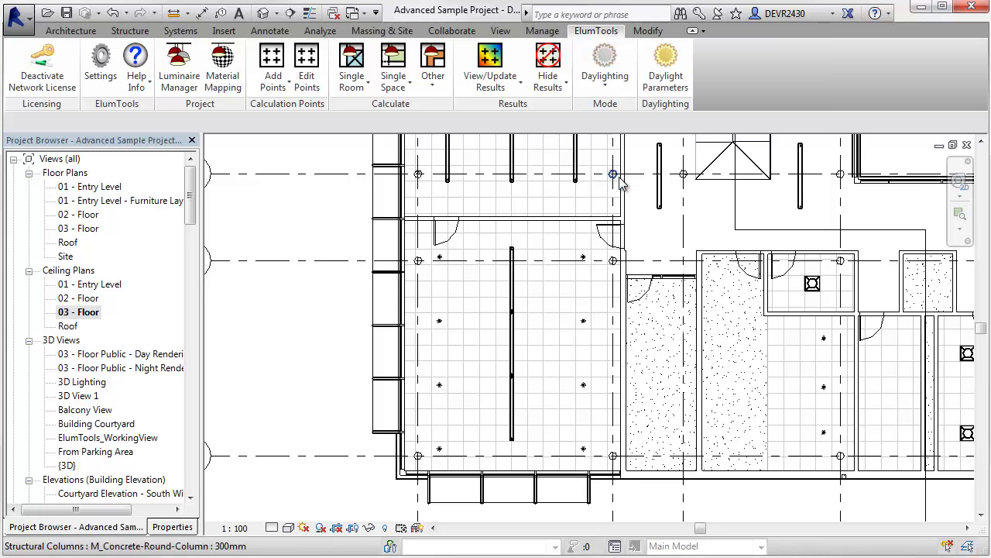
Turn on Enable Electric Lighting in Daylight Calculations in Daylight Parameters and accept
left_click(655, 91)
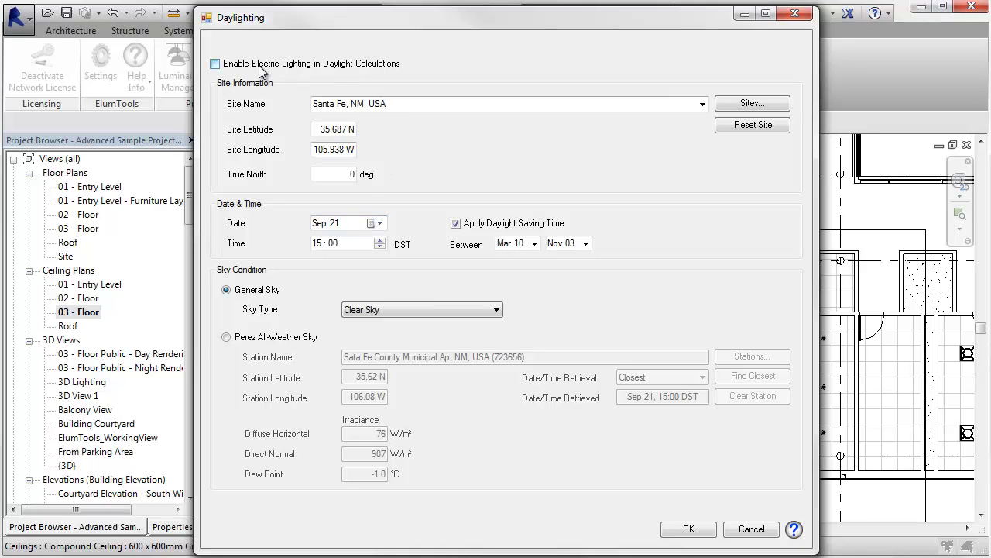
left_click(215, 65)
left_click(685, 528)
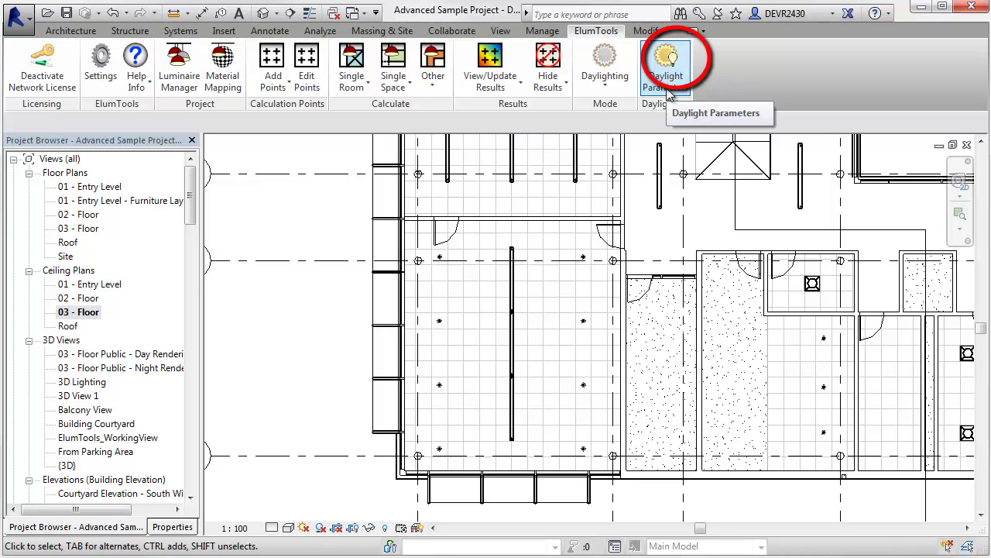
Turn Enable Electric Lighting in Daylight Calculations back off in Daylight Parameters
left_click(668, 91)
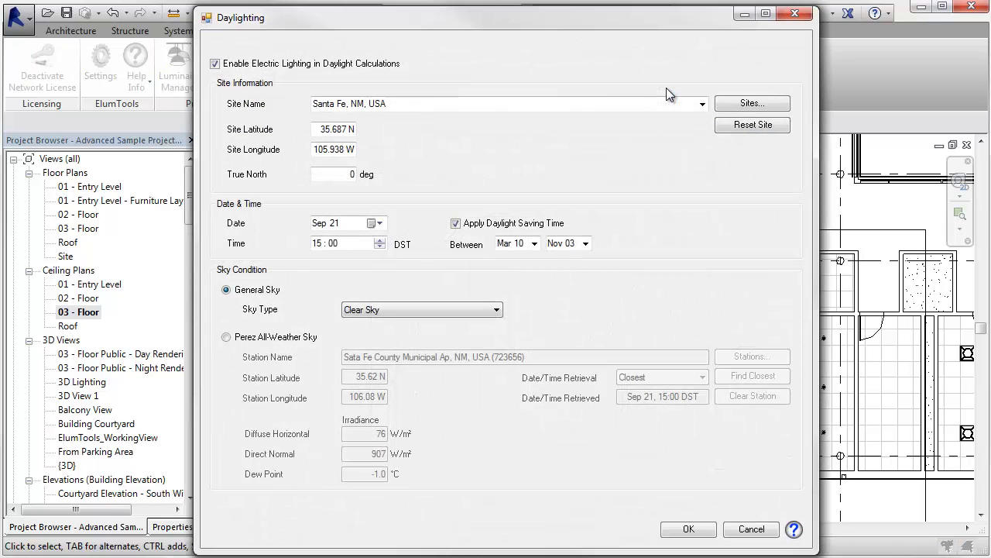
left_click(230, 67)
left_click(688, 528)
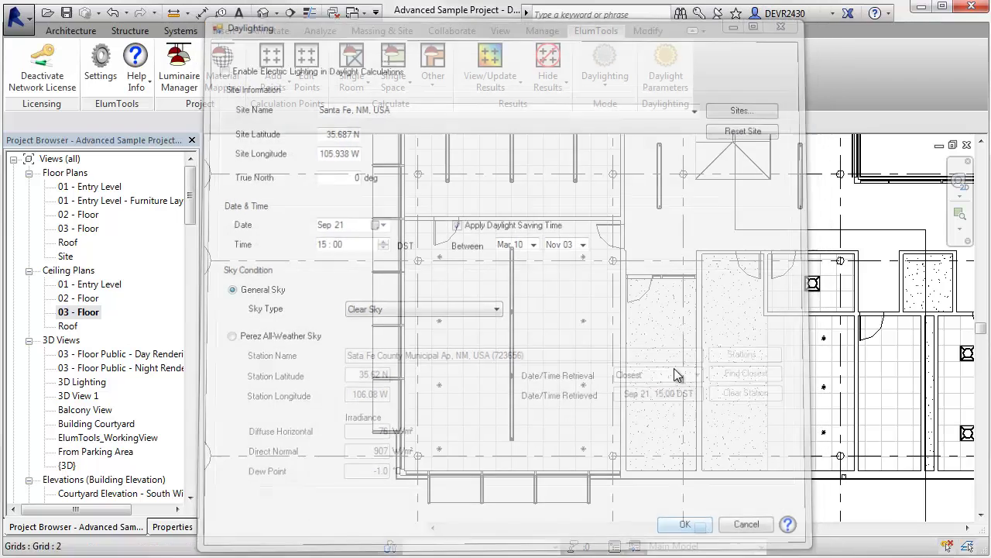
Confirm the project location as Santa Fe, NM via Internet Mapping Service
left_click(542, 30)
left_click(279, 51)
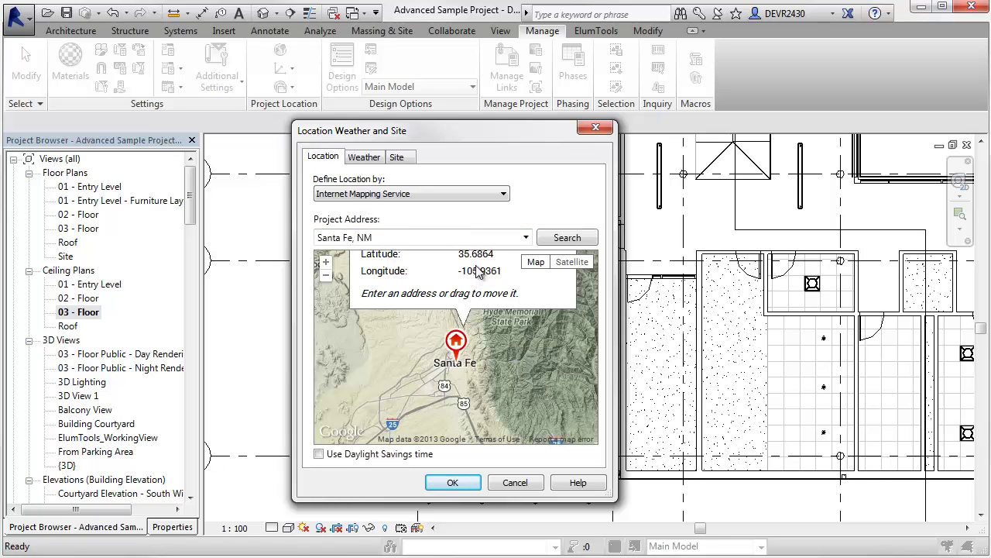
left_click(487, 196)
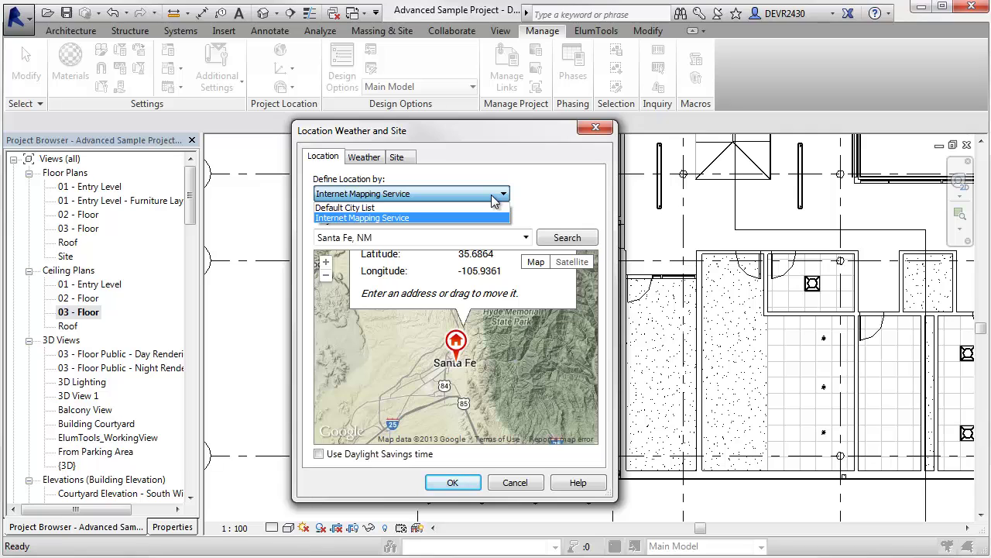
left_click(439, 486)
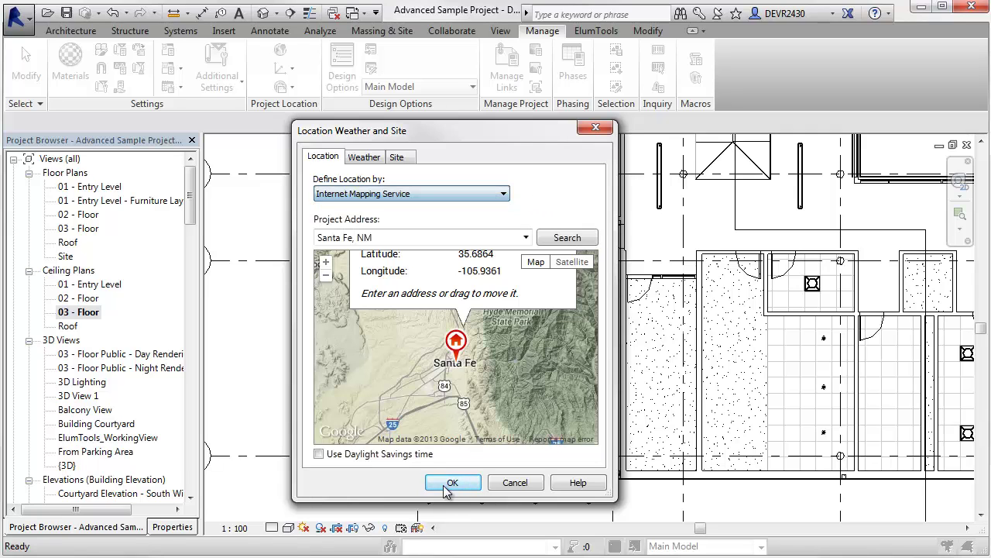
left_click(435, 478)
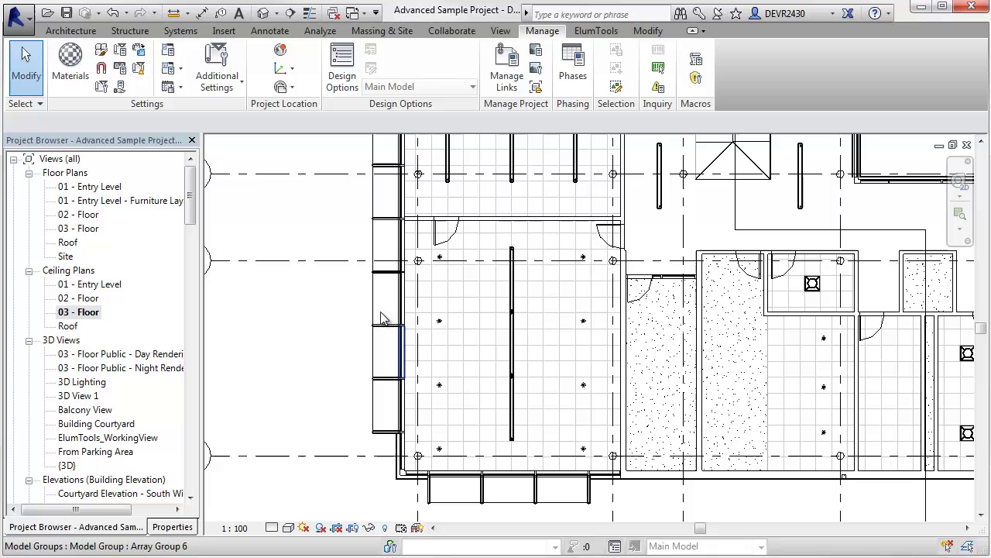
Add a new site named 'Durango, CO' to the daylight Site Locations list
left_click(596, 30)
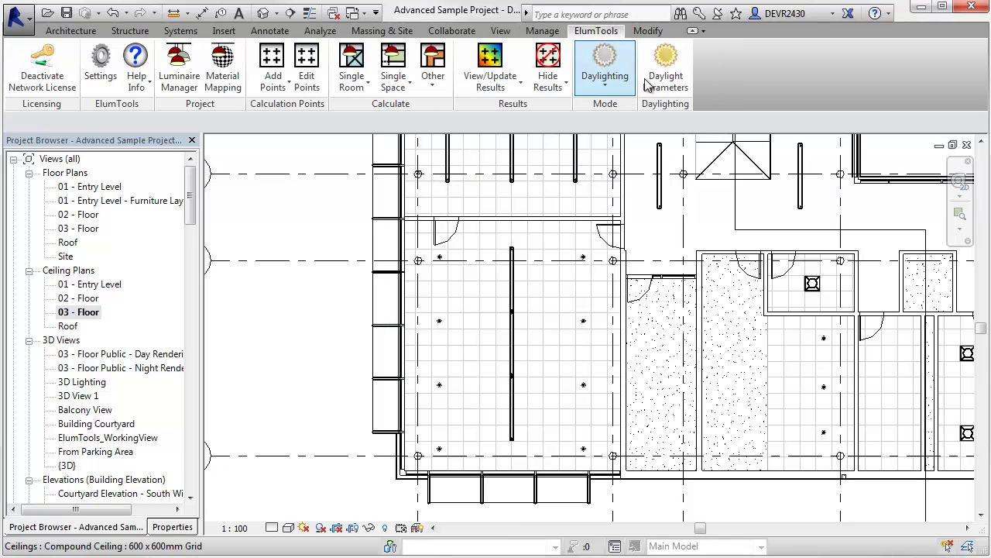
left_click(668, 81)
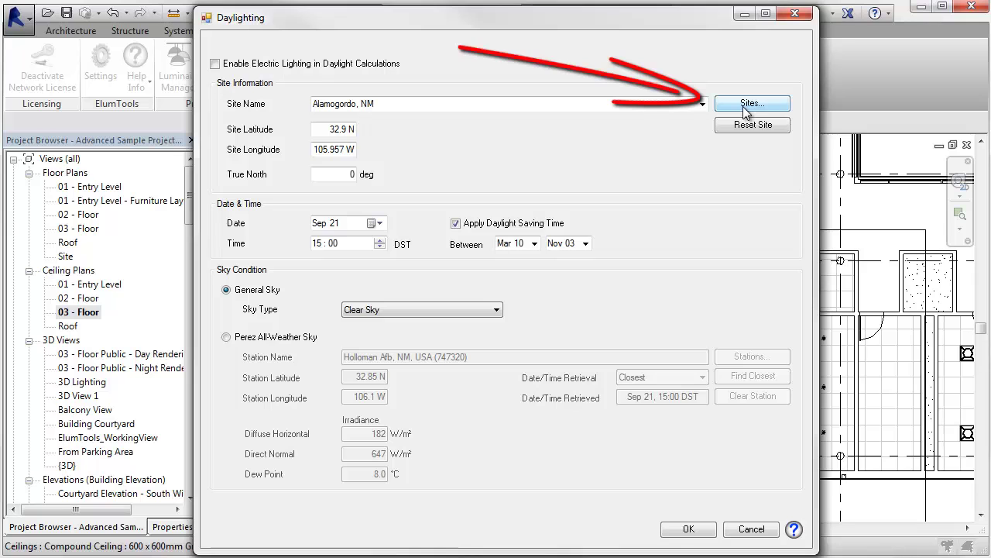
left_click(744, 107)
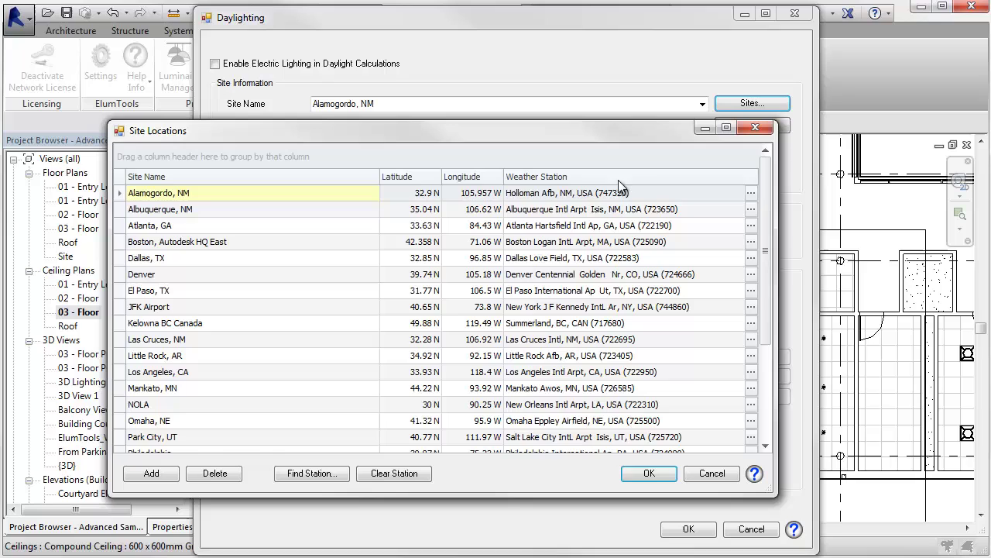
left_click(151, 473)
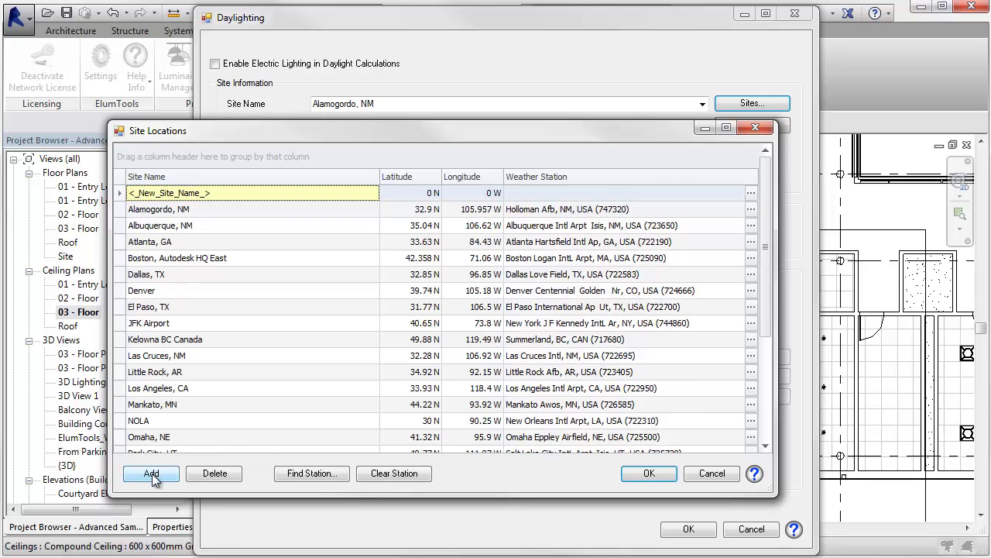
type("Durango, CO")
key("Tab")
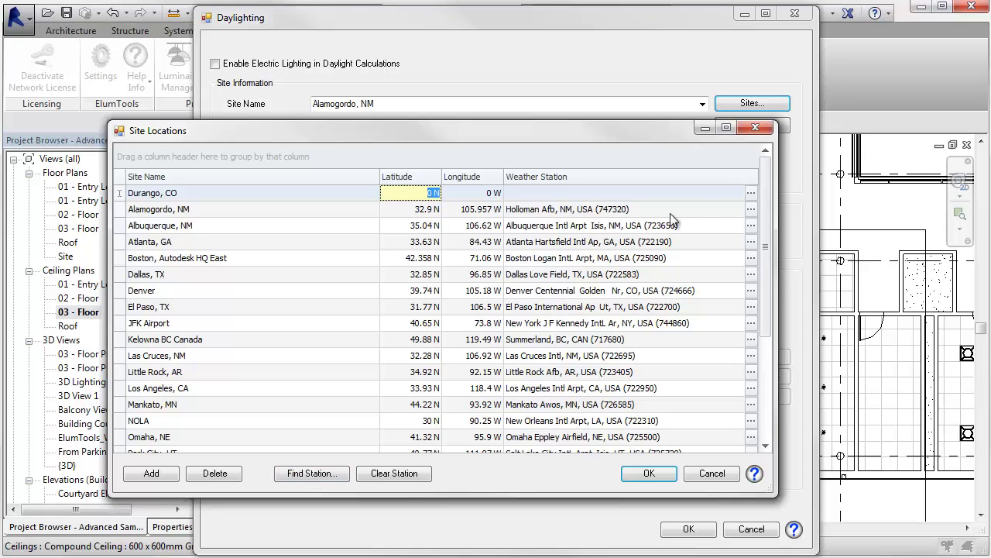
Assign the Durango La Plata Co weather station to the Durango, CO site and accept
left_click(751, 196)
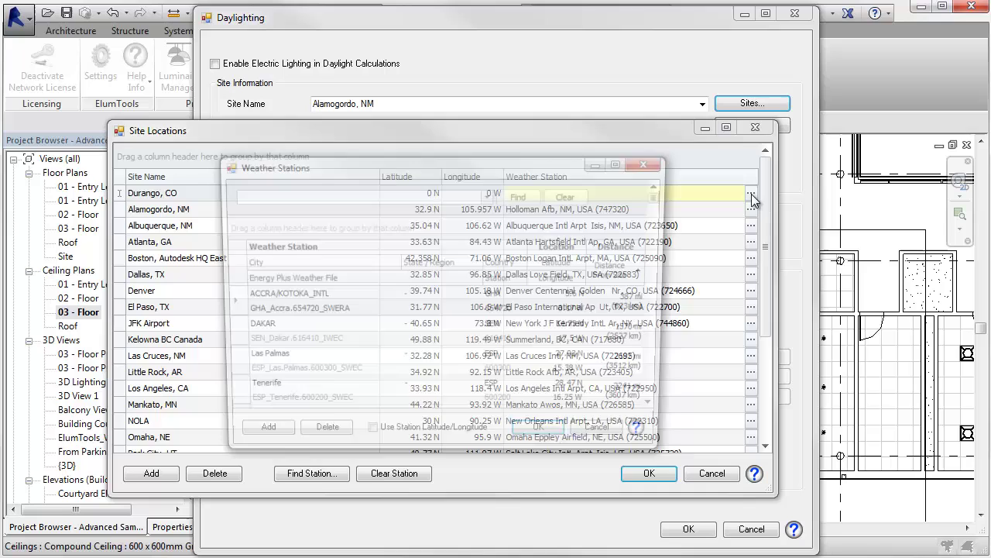
left_click(359, 195)
type("Du")
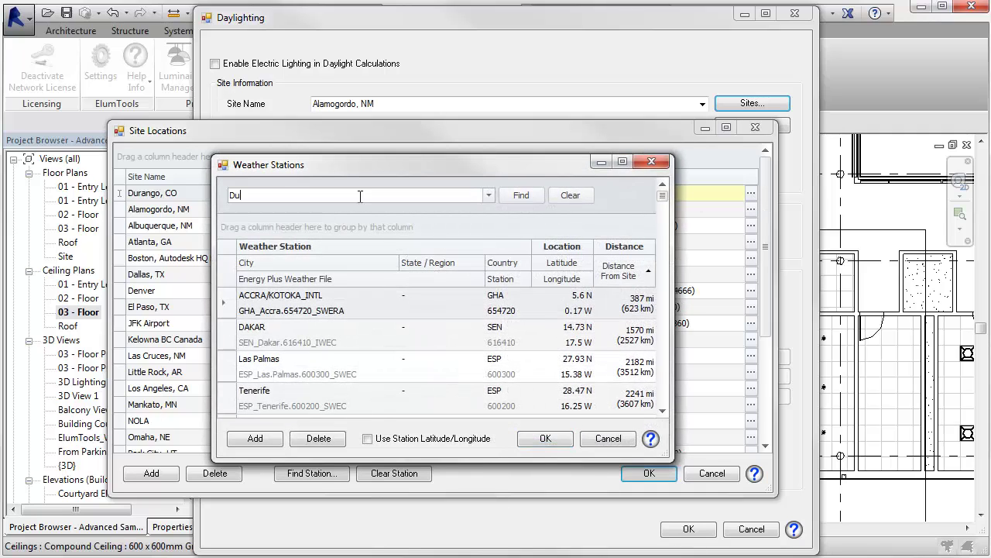
type("rango")
key("Return")
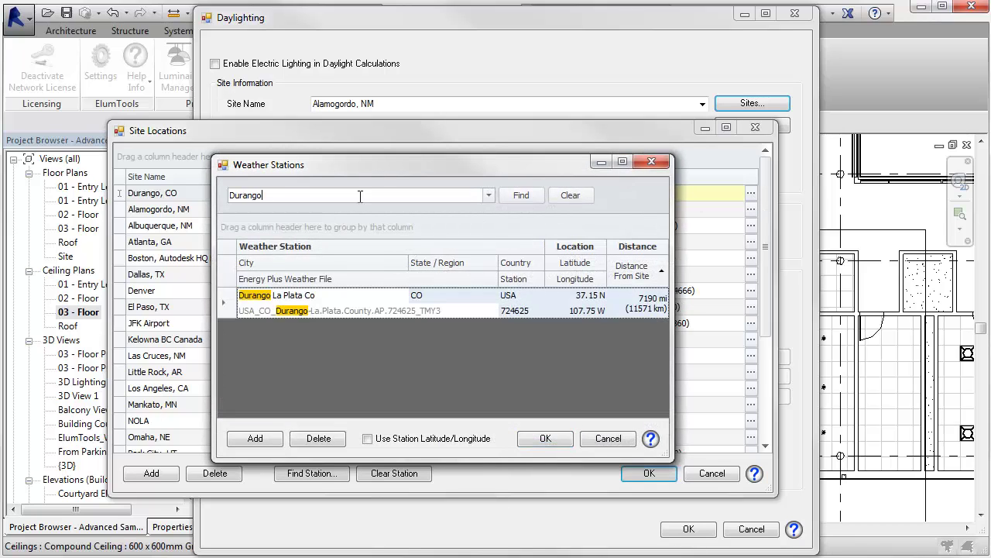
left_click(314, 310)
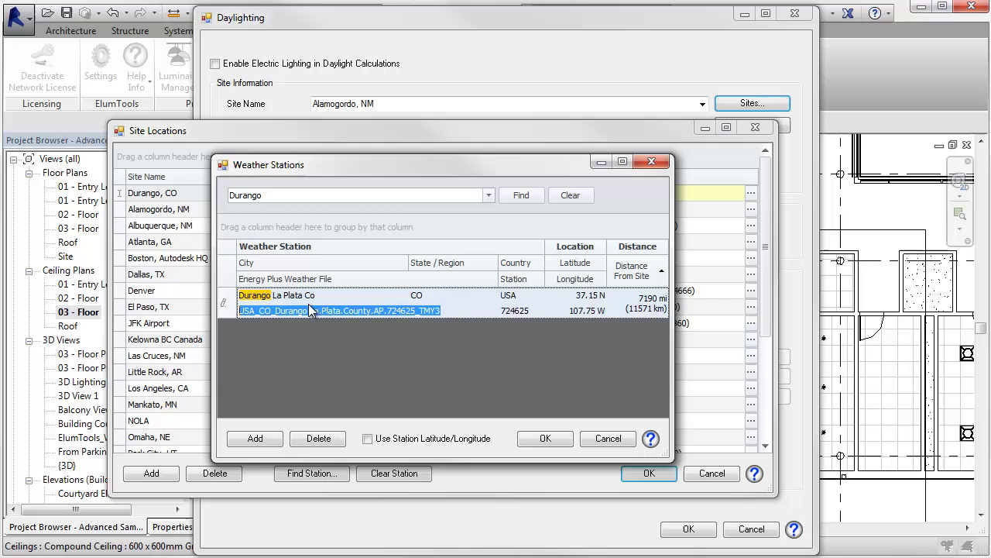
left_click(565, 444)
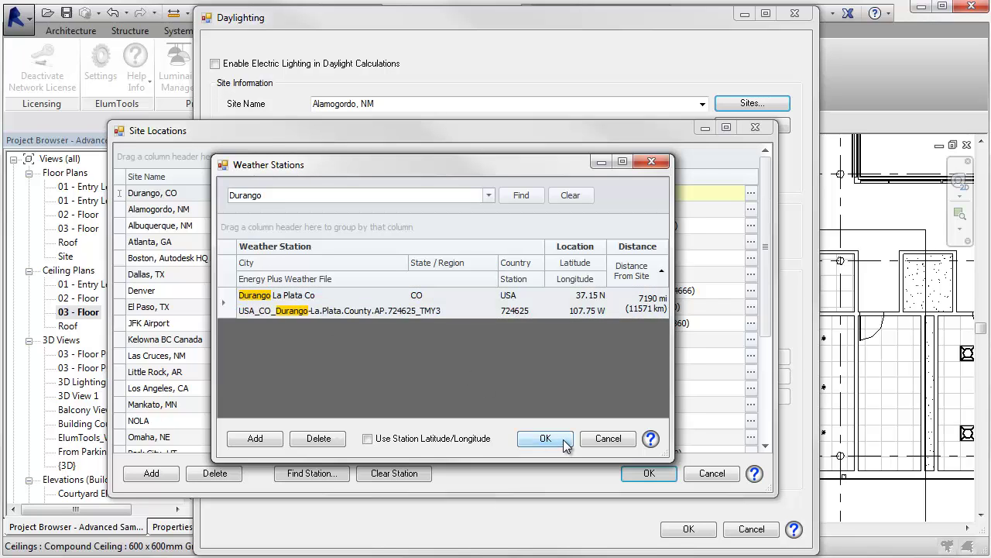
left_click(629, 472)
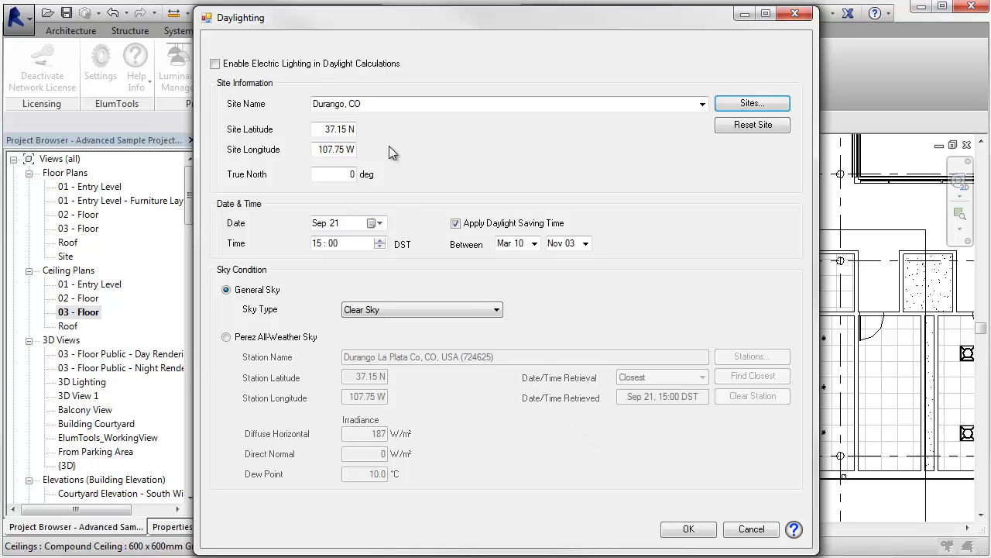
Reset the site to the project location, keep September 21, and use Perez All-Weather Sky from the closest station
left_click(747, 127)
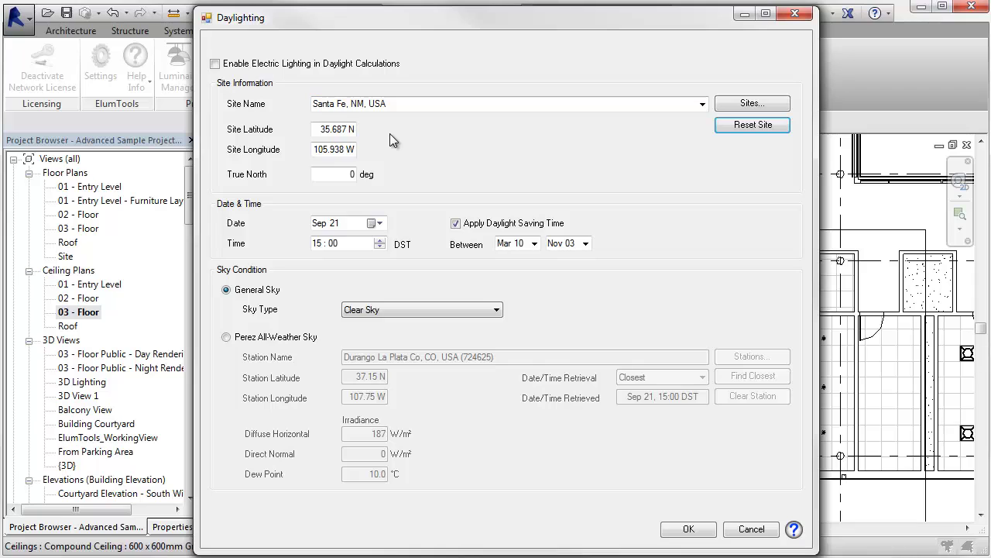
left_click(379, 224)
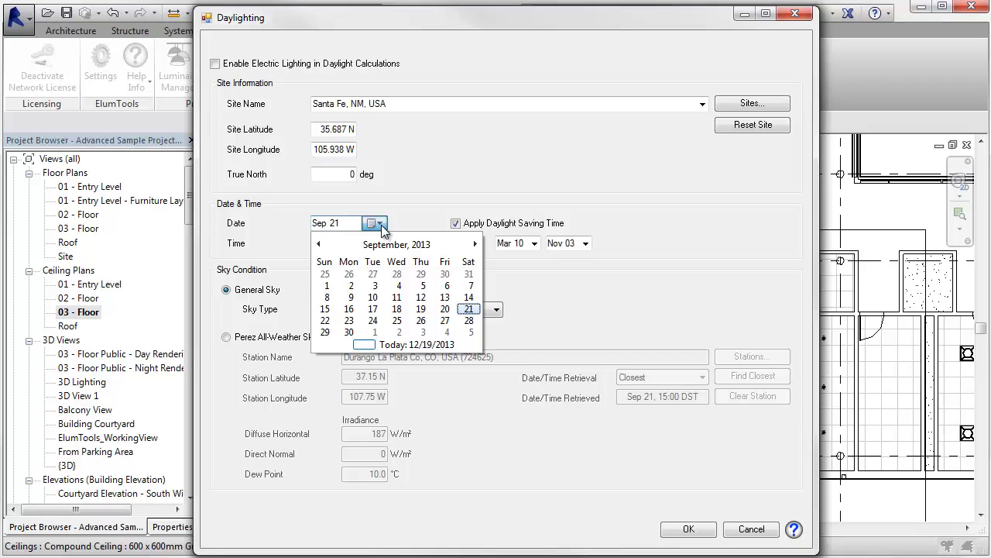
left_click(379, 224)
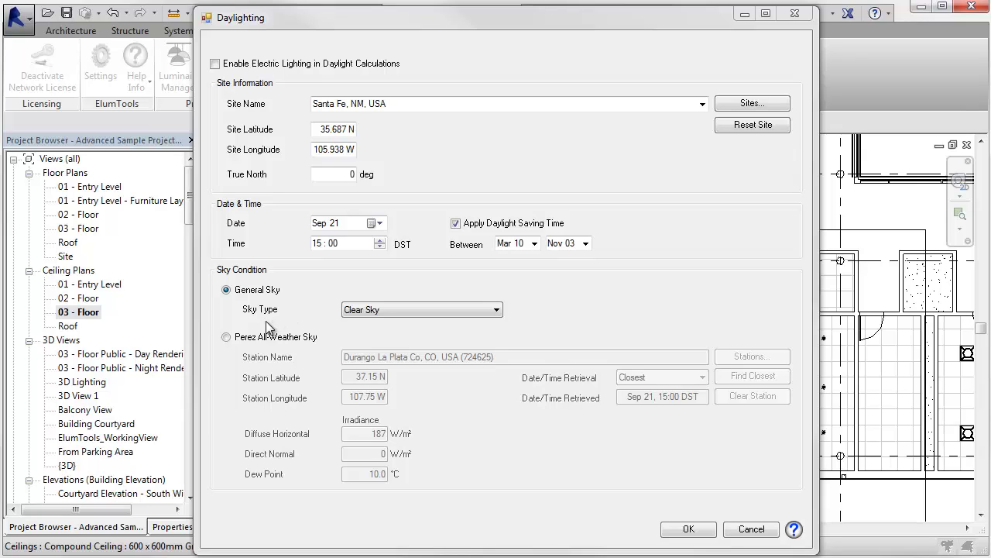
left_click(252, 339)
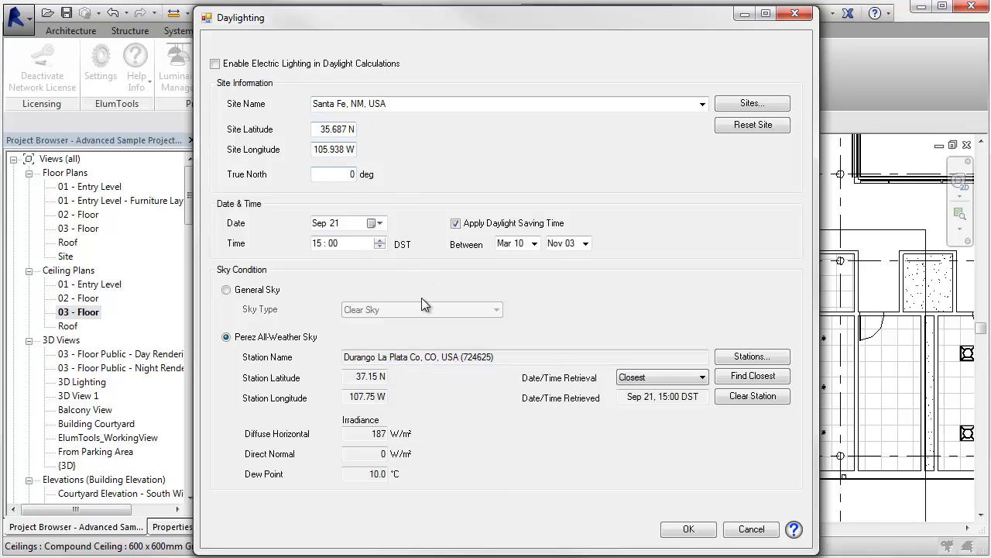
left_click(739, 380)
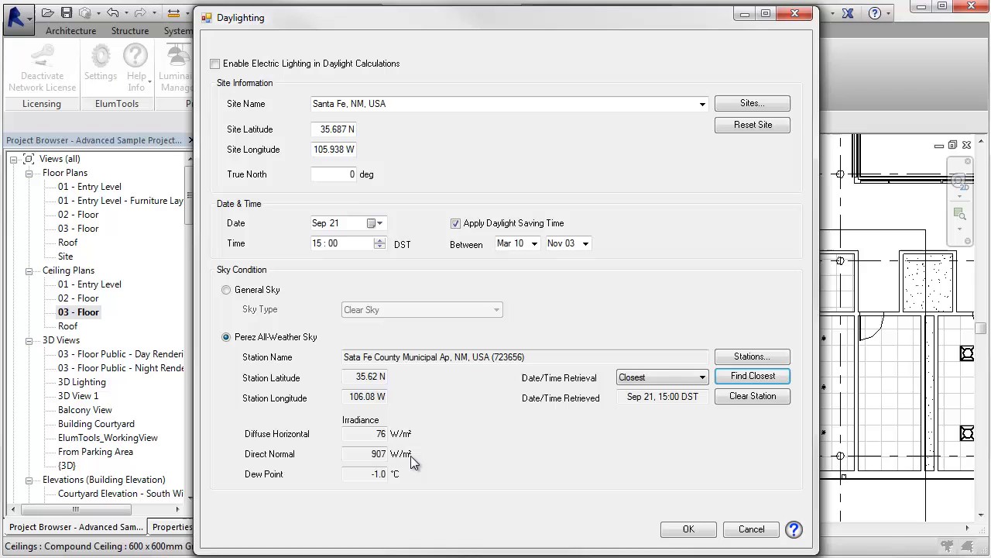
Accept the daylighting settings and run a Single Room calculation on Instruction 313
left_click(687, 529)
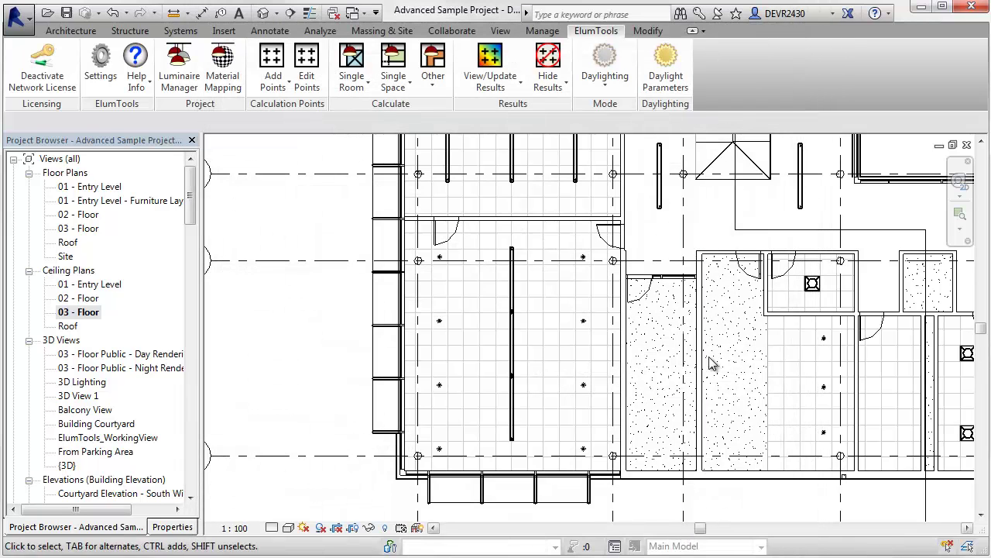
left_click(355, 68)
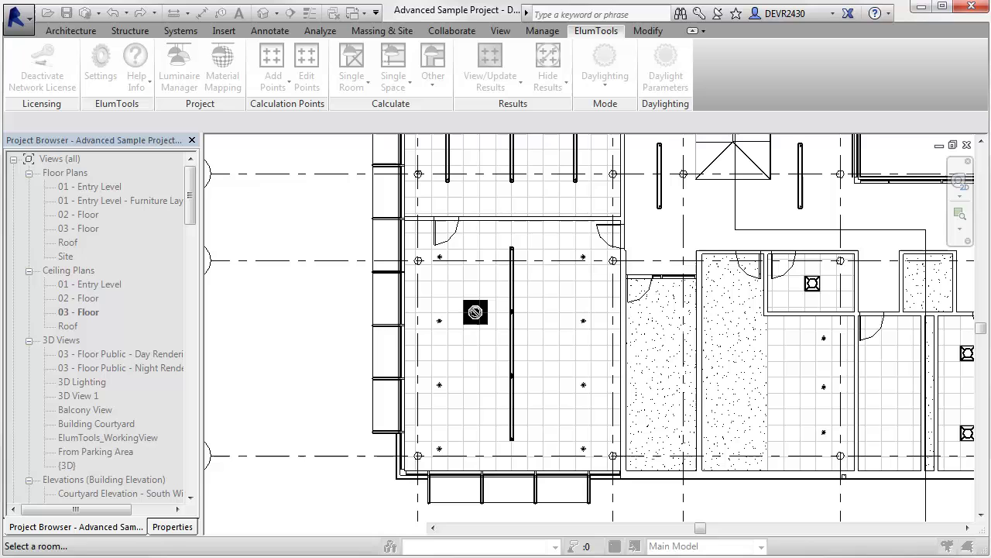
left_click(511, 322)
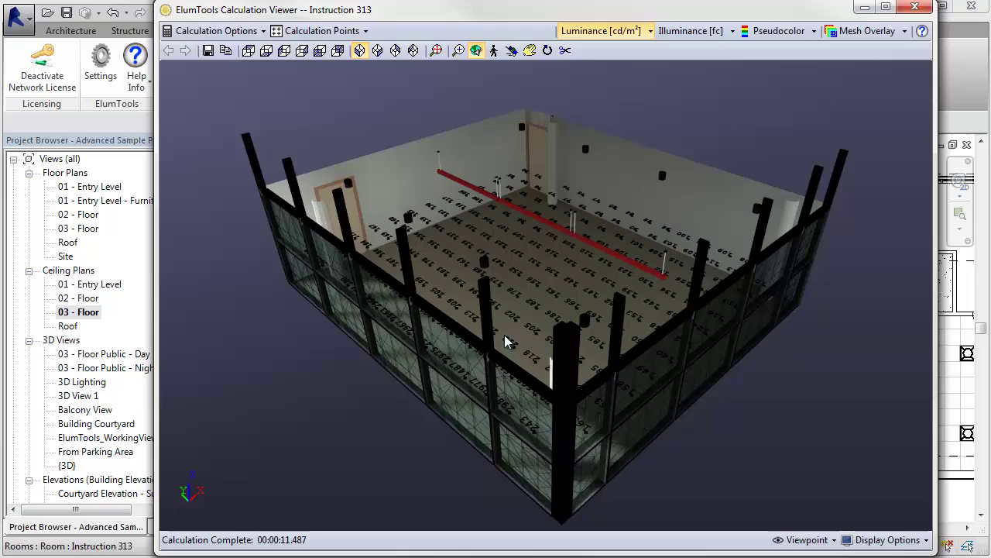
Orbit above Instruction 313, then walk into the room toward the windows to inspect floor values
left_click_drag(395, 272, 607, 150)
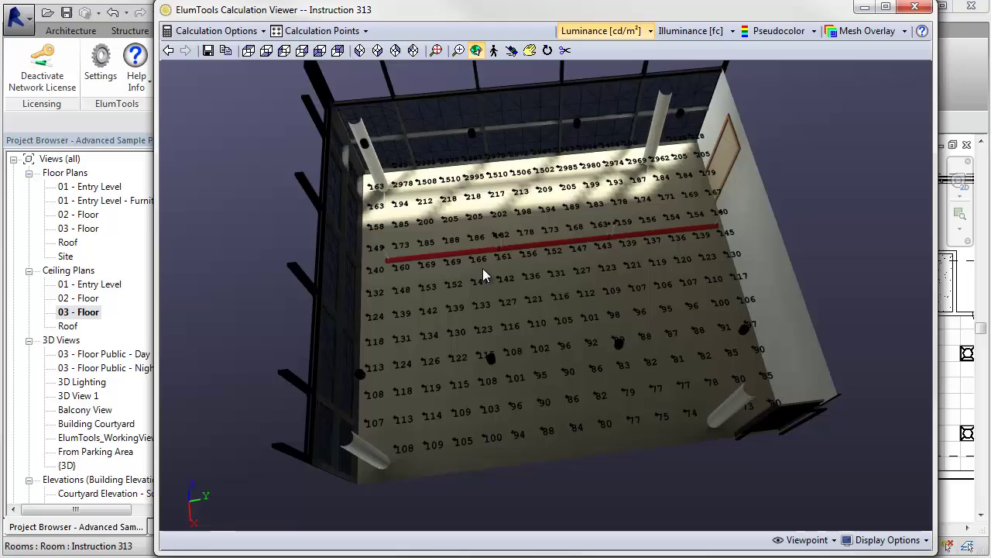
left_click_drag(483, 269, 496, 349)
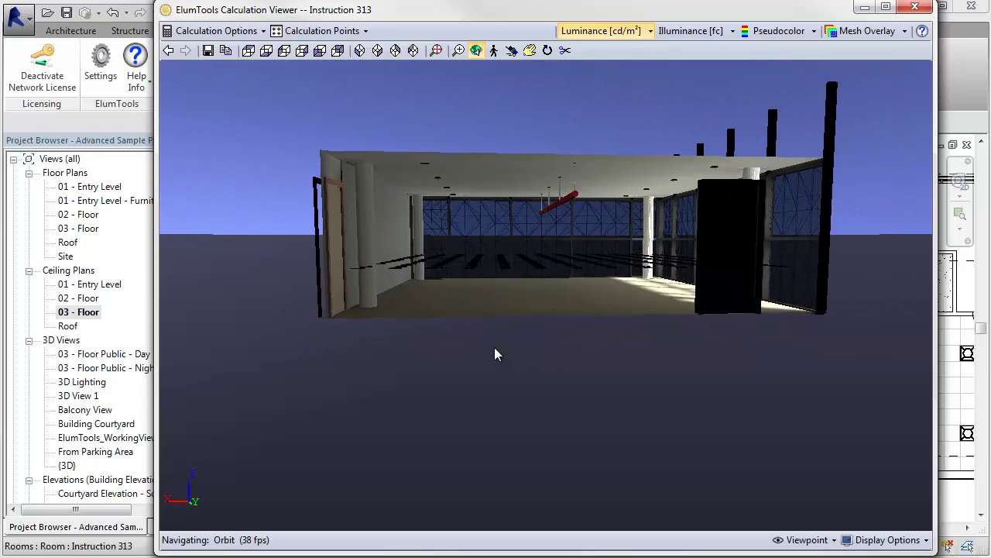
left_click(493, 49)
left_click_drag(526, 278, 539, 228)
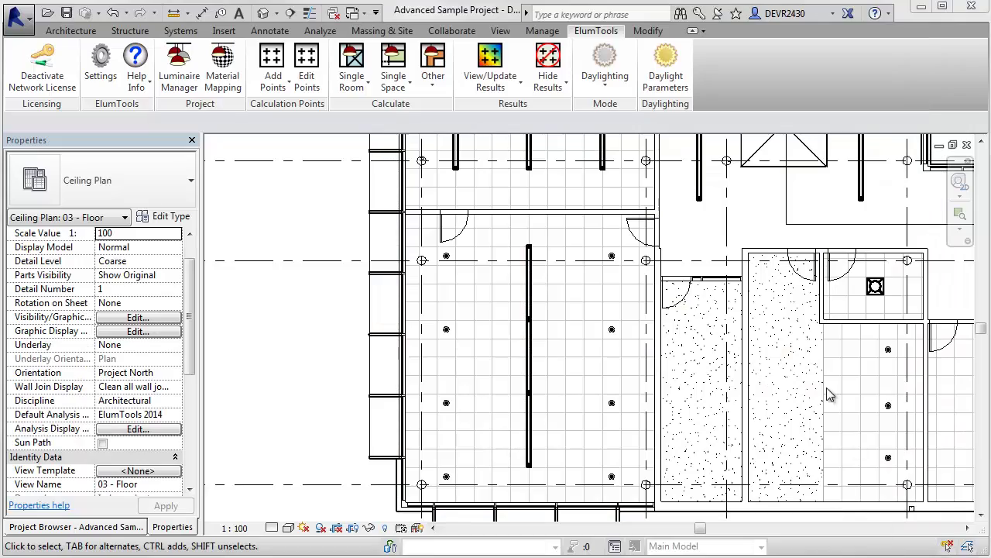
Show the results grid on the plan and check Instruction 313's 407.84 fc average, 3024.83 fc maximum
left_click(488, 62)
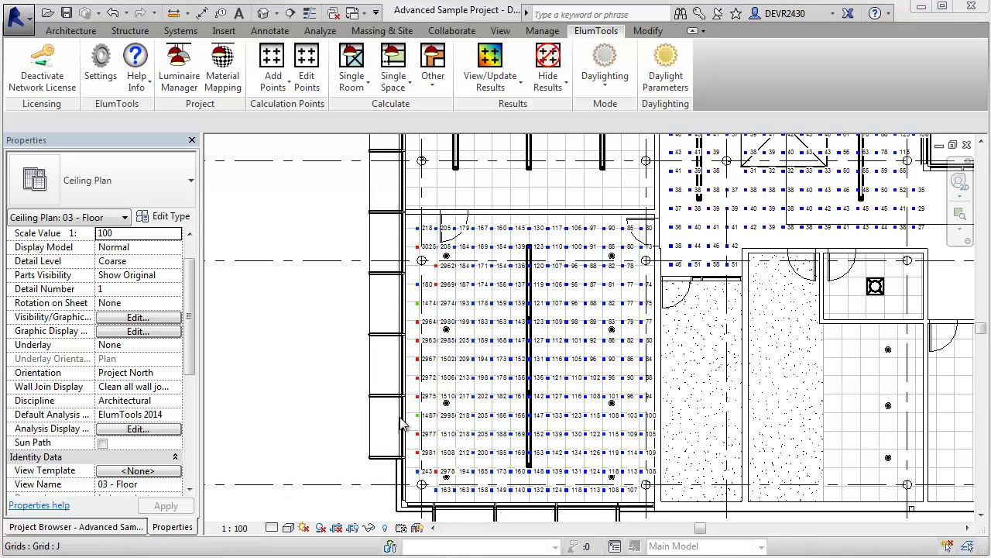
left_click(524, 351)
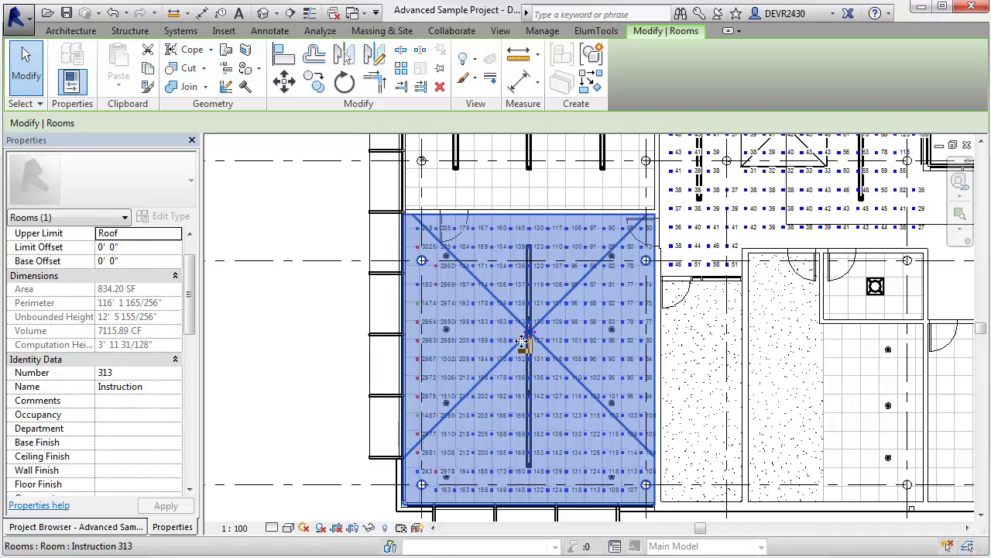
left_click_drag(192, 308, 193, 453)
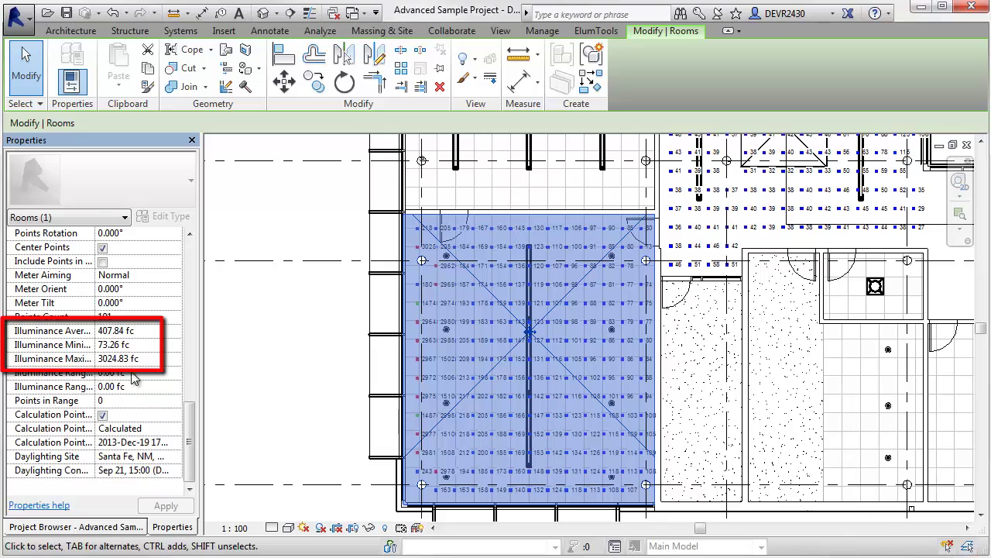
left_click(556, 382)
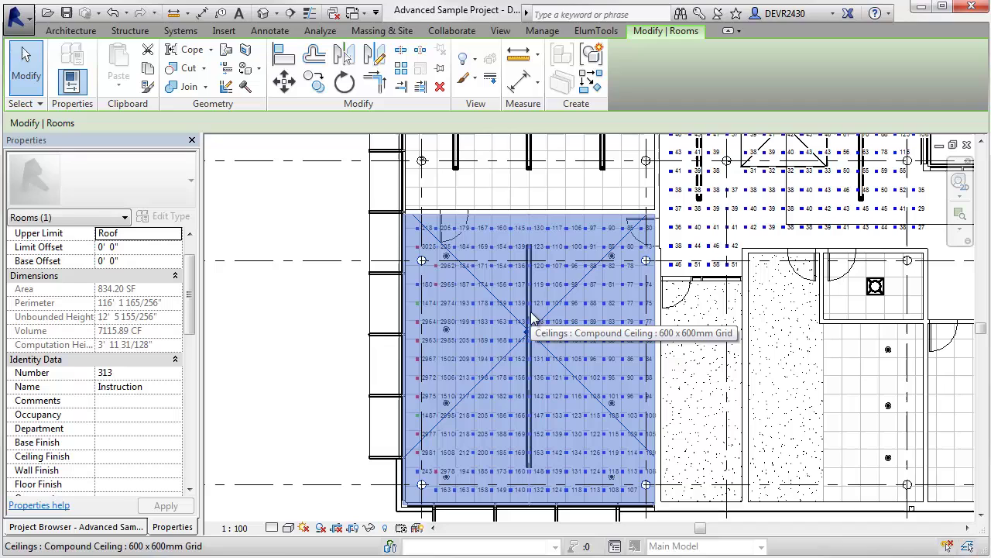
Return ElumTools to General Use mode and deselect the room to see electric-lighting values
left_click(579, 35)
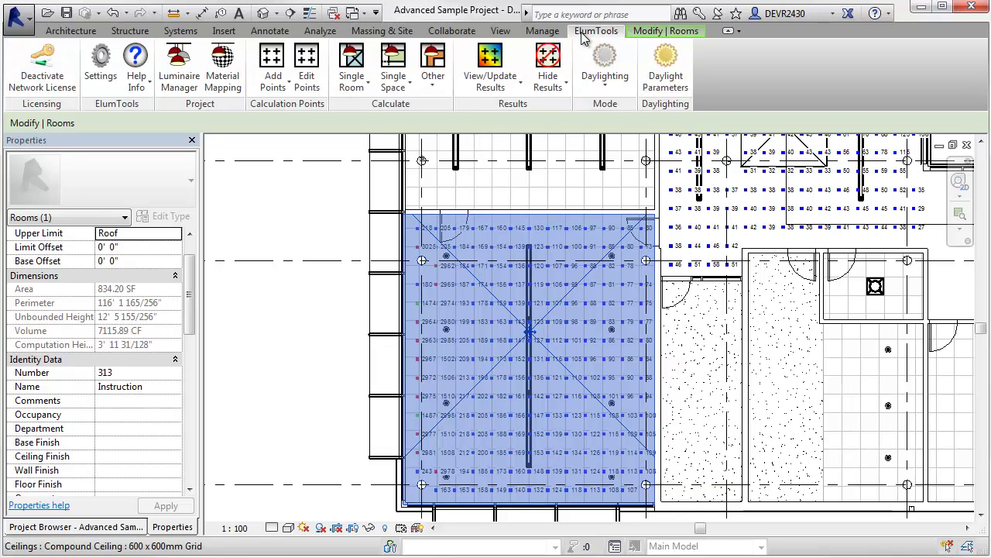
left_click(603, 84)
left_click(601, 111)
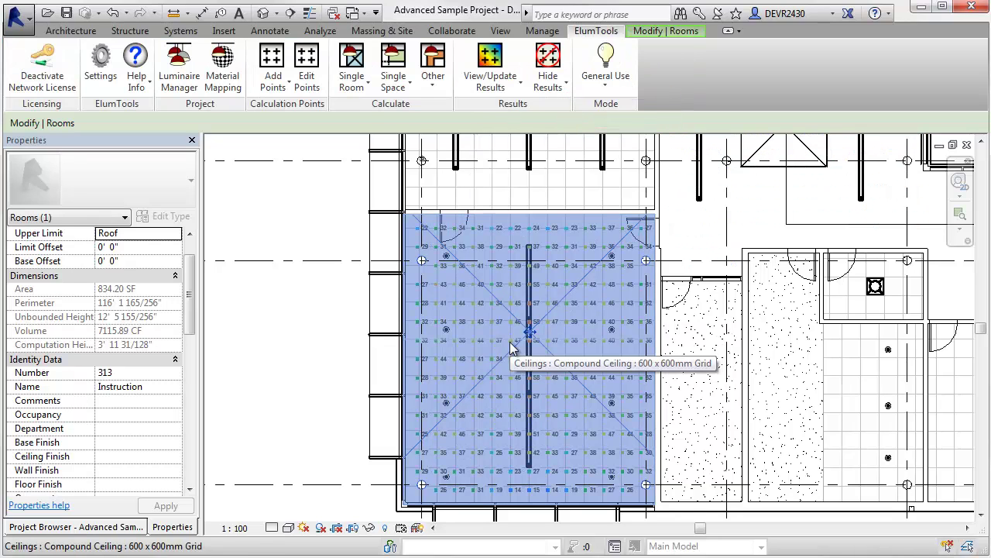
left_click(336, 336)
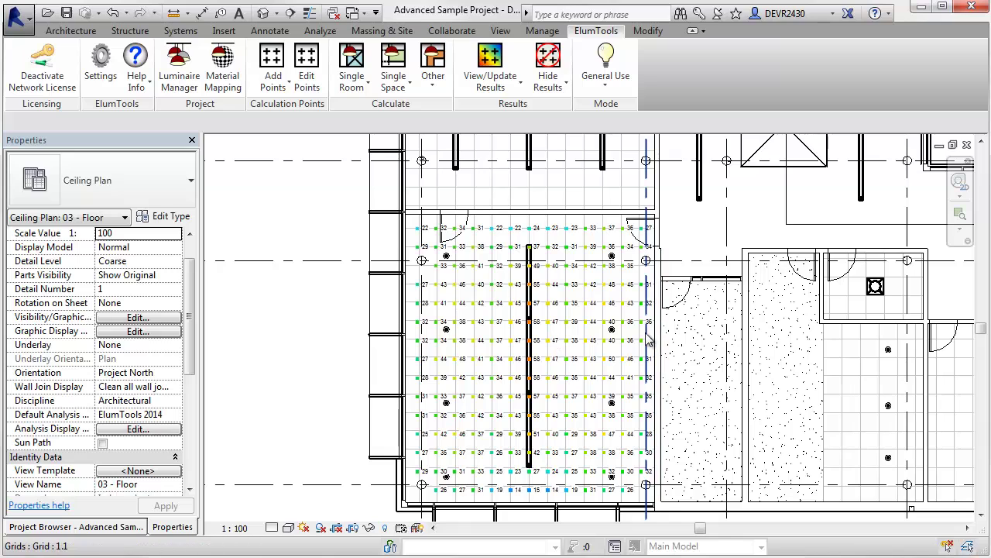
Open the Lighting Results schedule from the Project Browser's Schedules list
left_click(142, 530)
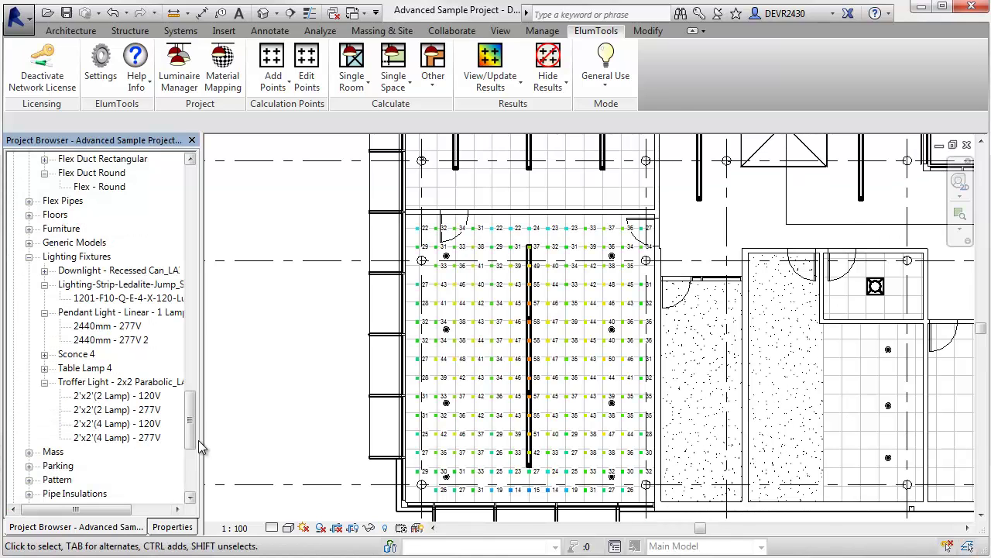
left_click_drag(193, 439, 198, 296)
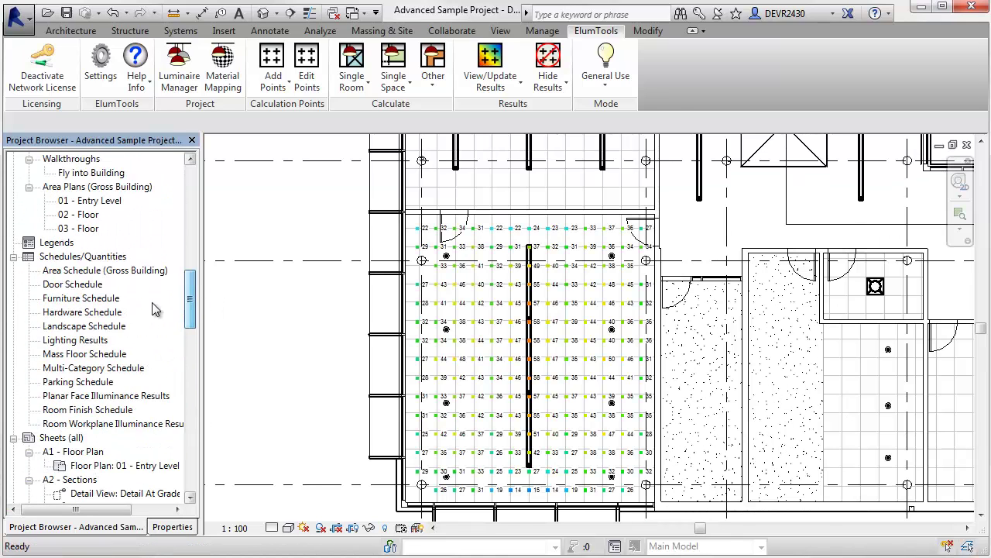
double_click(107, 344)
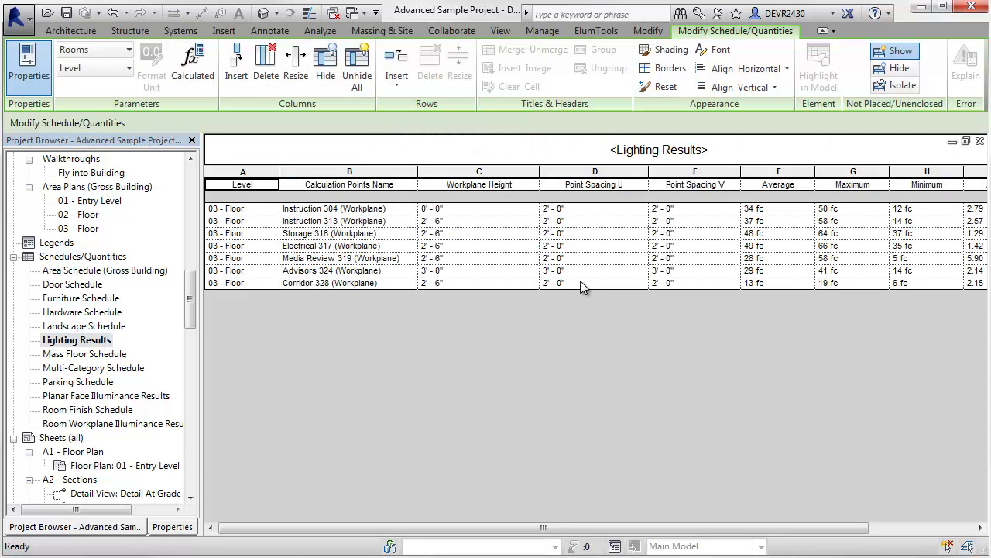
Switch ElumTools to Daylighting mode so Instruction 313 shows 408 fc average and 3025 fc maximum
left_click(596, 31)
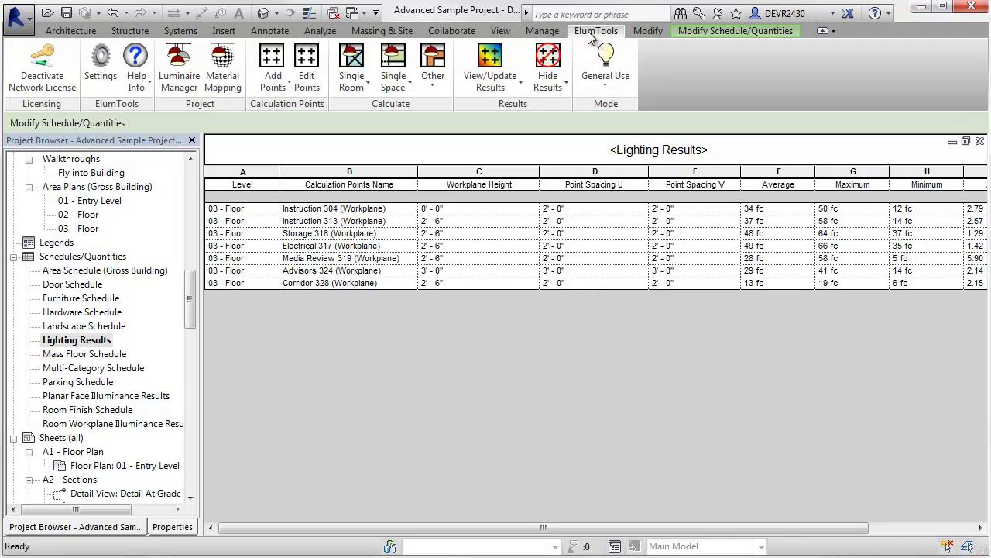
left_click(596, 87)
left_click(617, 175)
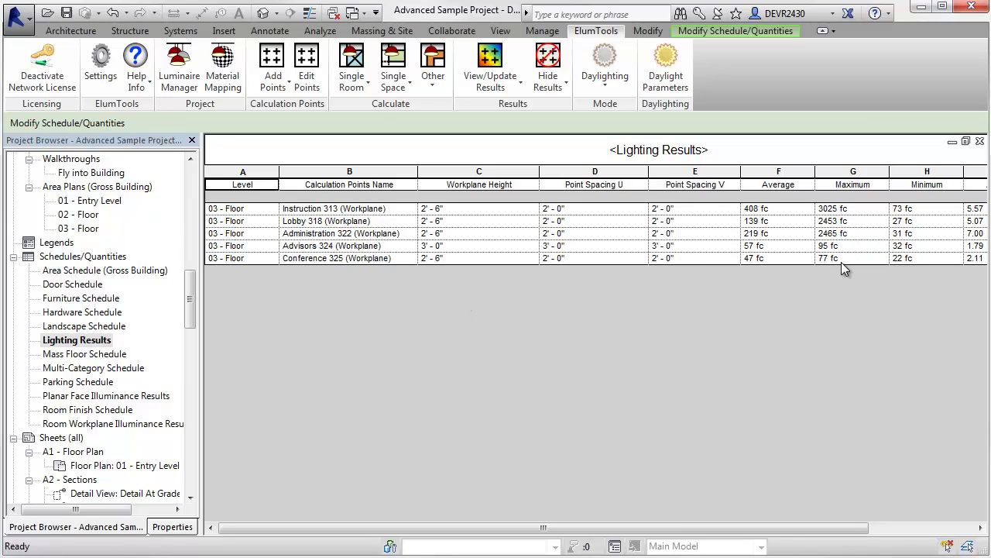
Reopen the 03 - Floor ceiling plan and select the exterior curtain wall beside the ~3025 fc grid values
scroll(88, 315, "up", 10)
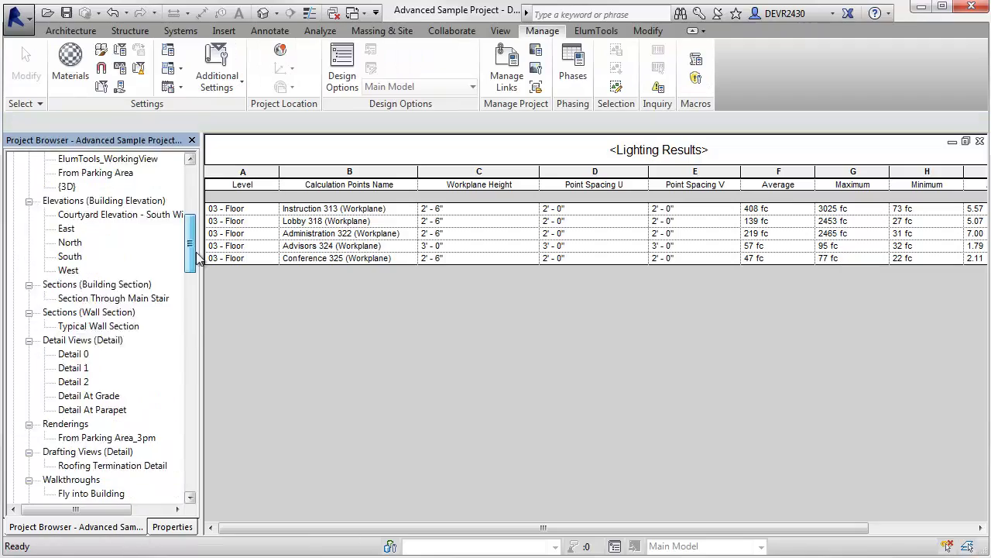
double_click(88, 312)
scroll(403, 375, "up", 5)
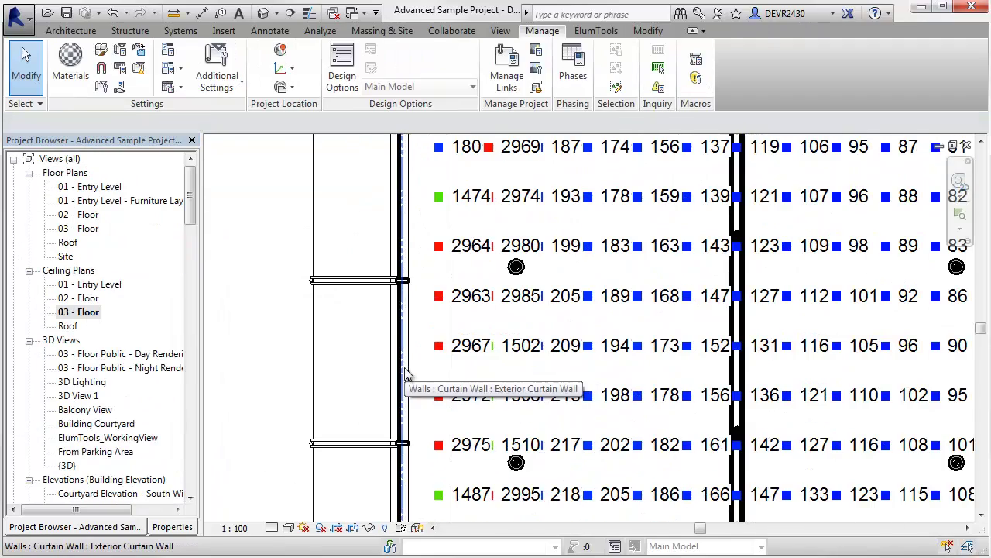
left_click(402, 375)
scroll(402, 373, "down", 5)
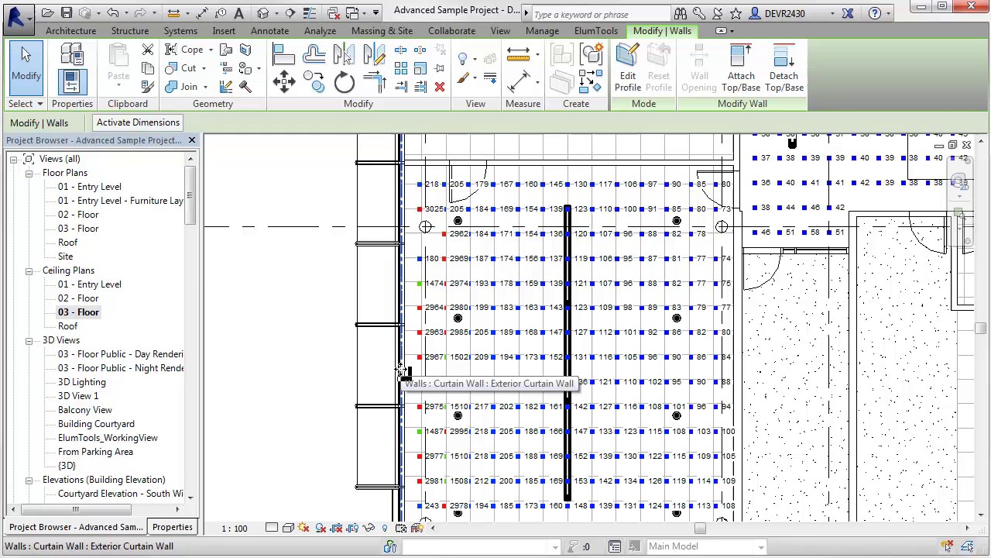
scroll(402, 373, "down", 2)
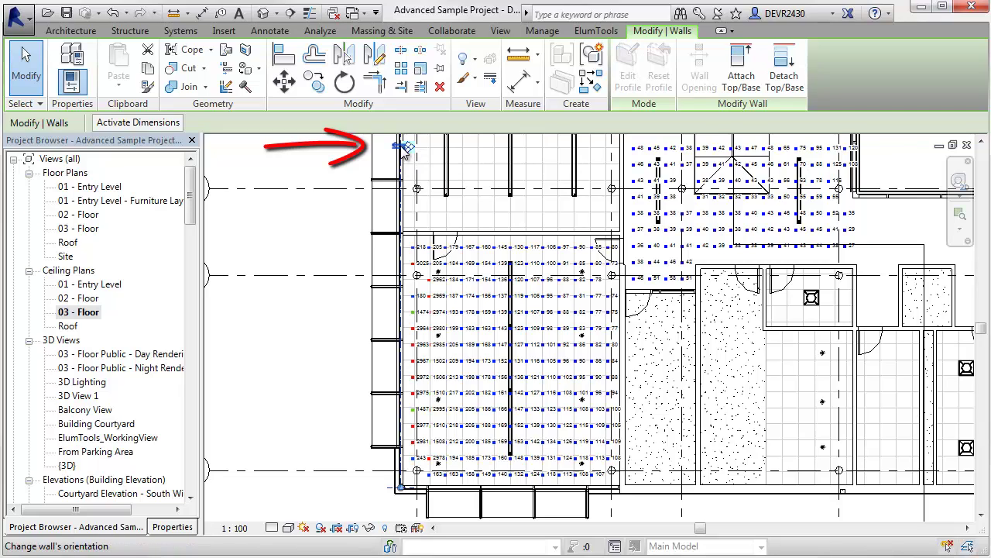
left_click(404, 147)
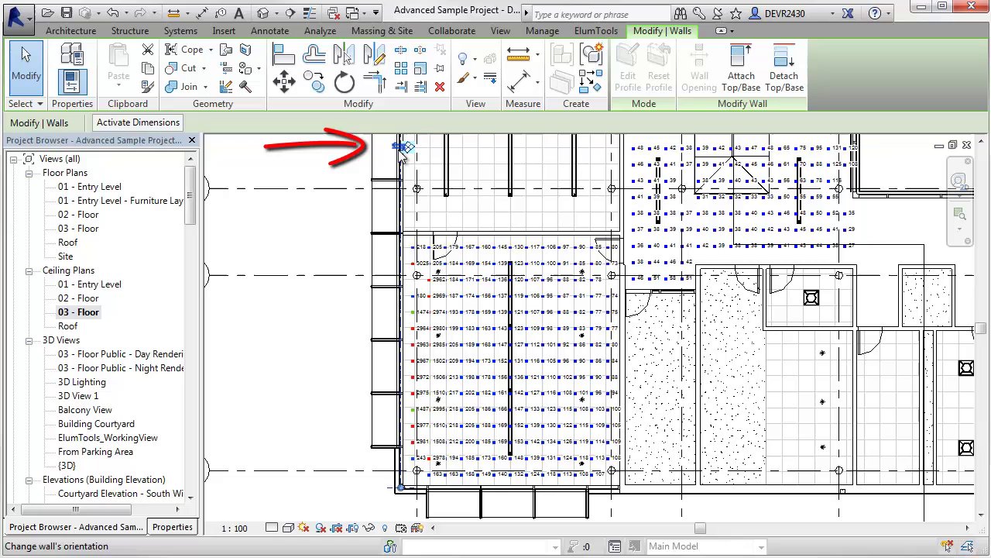